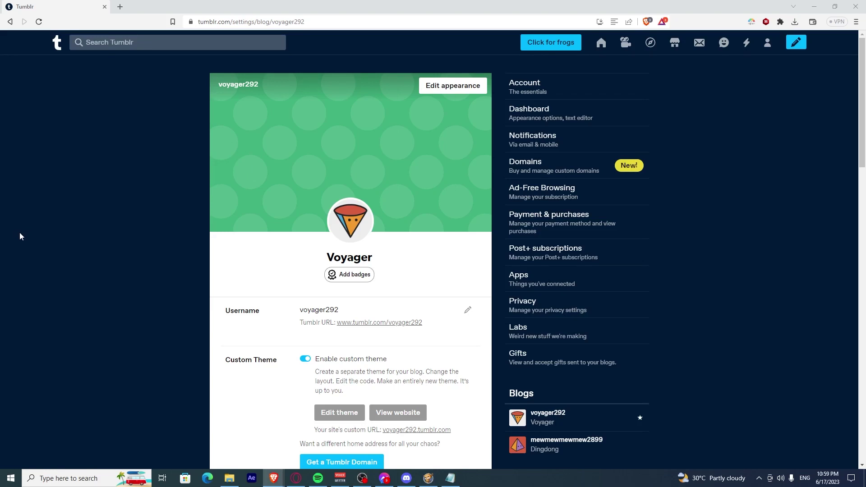
Step: Use the account menu to return to the voyager292 blog's settings page
{"action": "left_click", "coordinate": [768, 43]}
{"action": "scroll", "coordinate": [765, 204], "scroll_direction": "down", "scroll_amount": 2}
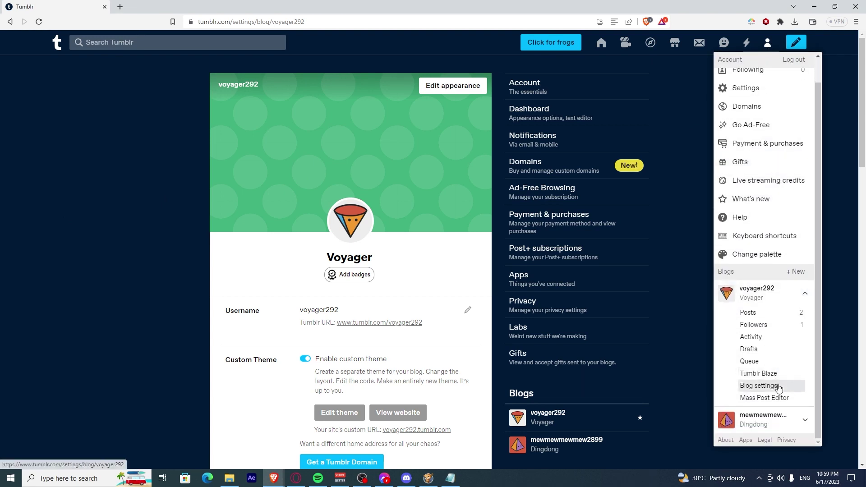
{"action": "left_click", "coordinate": [759, 385]}
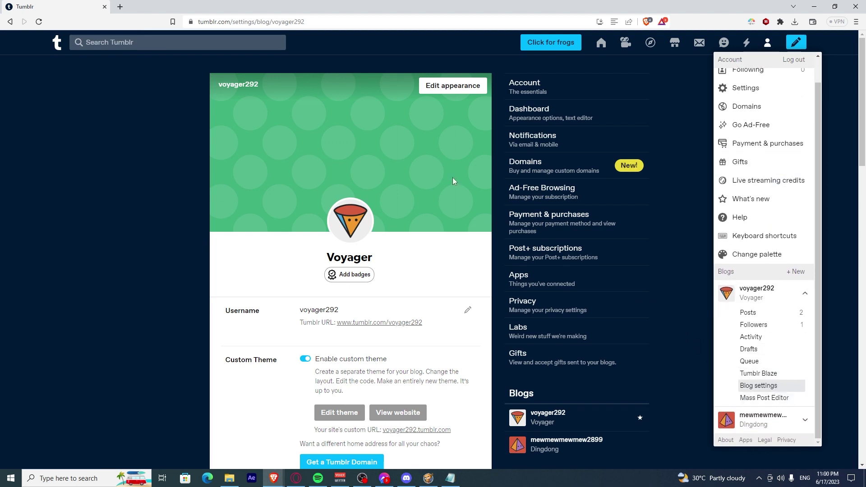
Step: Open the Dingdong blog's settings in a new browser tab
{"action": "left_click", "coordinate": [783, 426]}
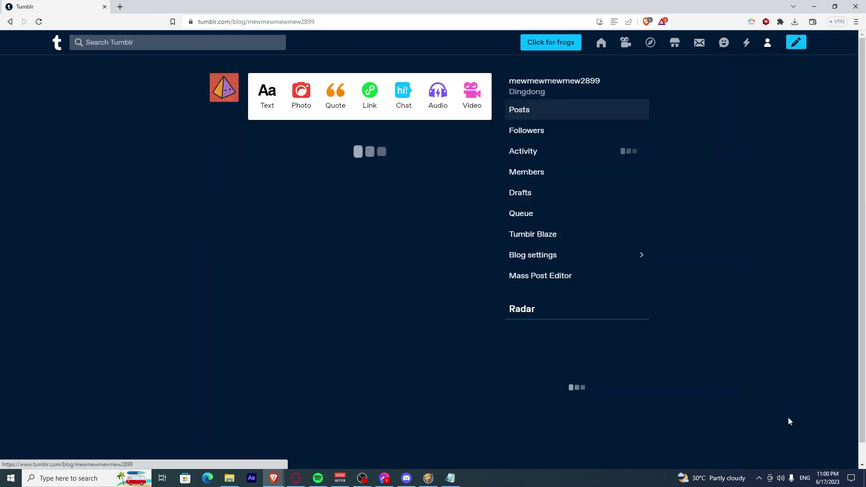
{"action": "left_click", "coordinate": [768, 42]}
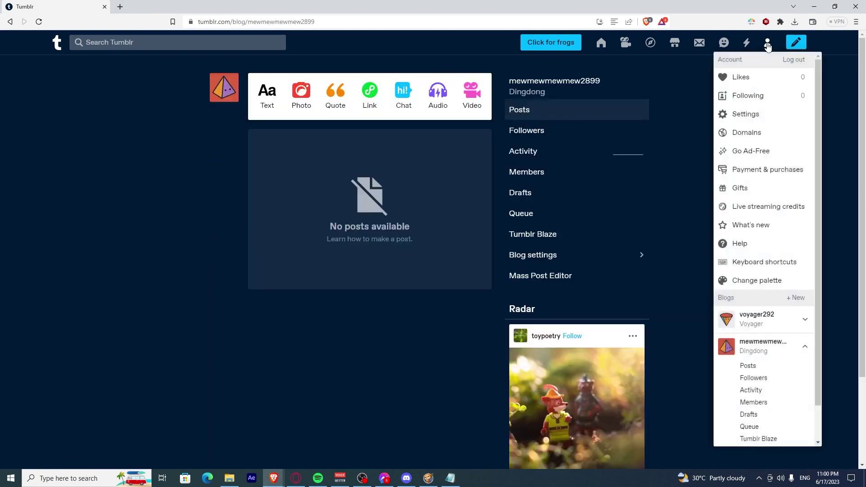
{"action": "scroll", "coordinate": [765, 270], "scroll_direction": "down", "scroll_amount": 1}
{"action": "right_click", "coordinate": [778, 417]}
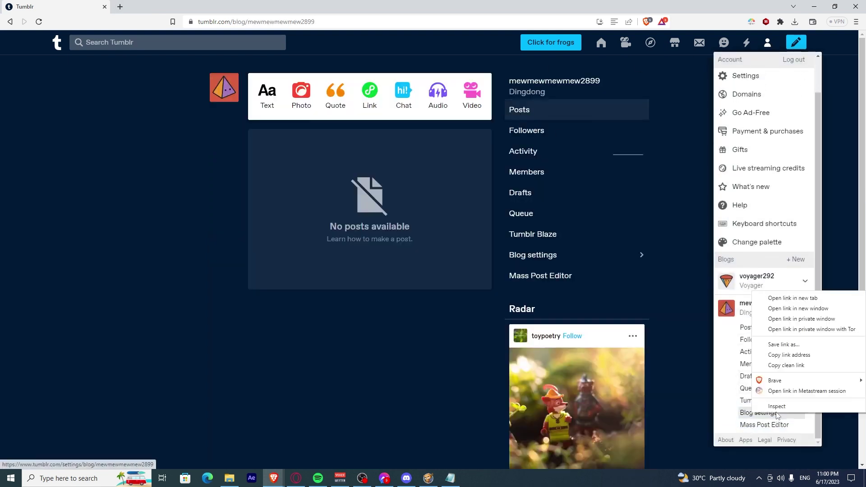
{"action": "left_click", "coordinate": [768, 296]}
Step: Open the Voyager blog's settings in the current tab
{"action": "left_click", "coordinate": [761, 284]}
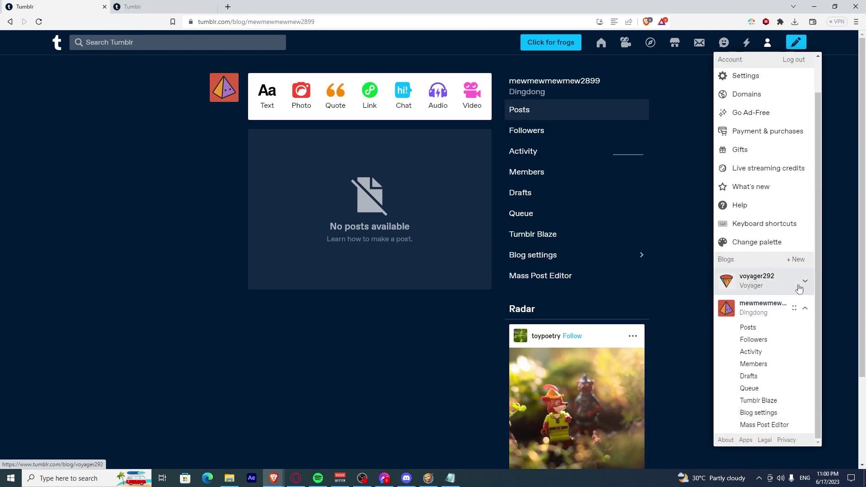
{"action": "left_click", "coordinate": [805, 284]}
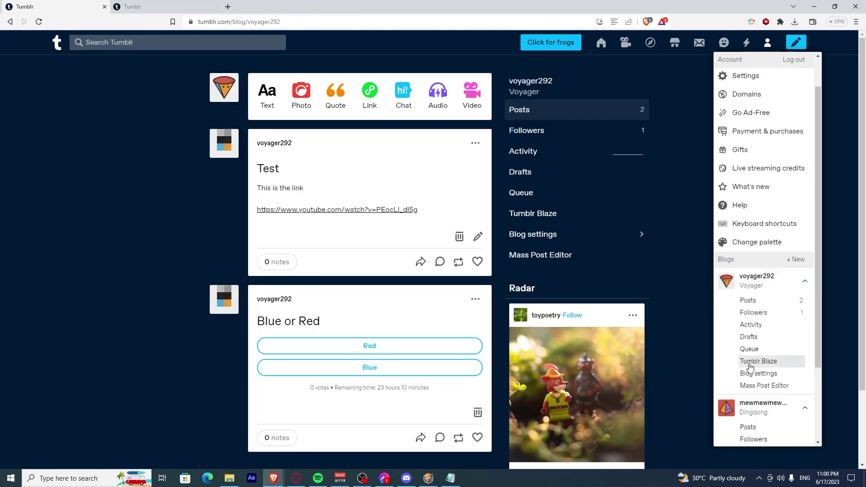
{"action": "left_click", "coordinate": [759, 373]}
Step: Copy the Dingdong blog's Tumblr address from its settings tab
{"action": "left_click", "coordinate": [133, 6]}
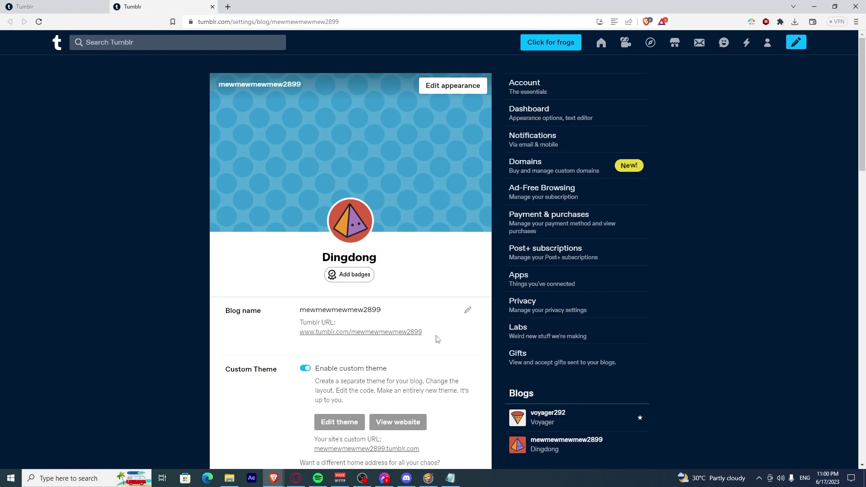
{"action": "left_click_drag", "start_coordinate": [434, 337], "coordinate": [300, 336]}
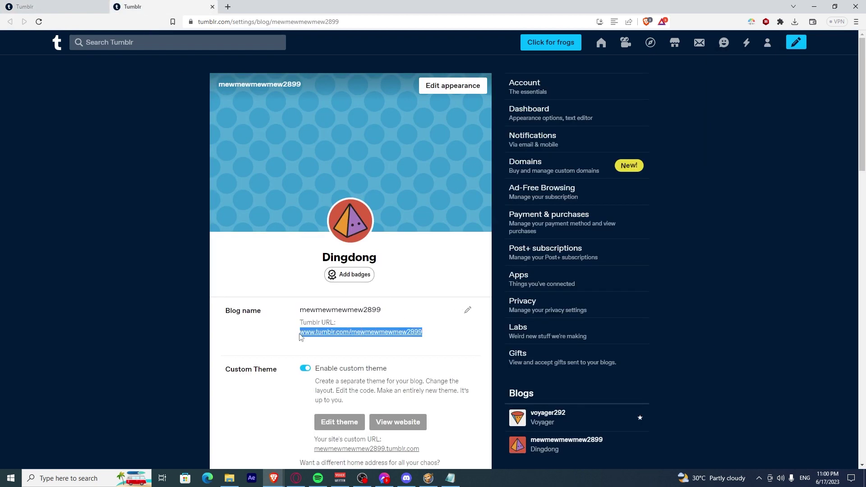
{"action": "key", "text": "ctrl+c"}
{"action": "left_click", "coordinate": [451, 478]}
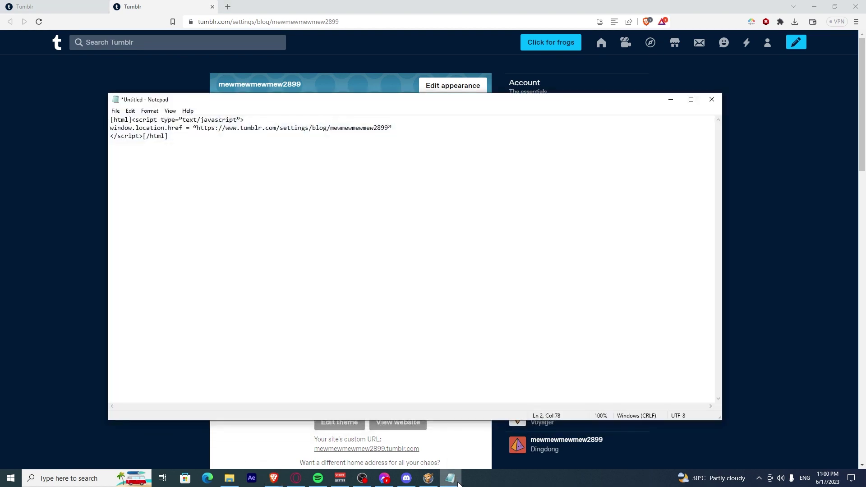
Step: Replace the script's quoted address with Dingdong's Tumblr address
{"action": "left_click_drag", "start_coordinate": [196, 128], "coordinate": [389, 127]}
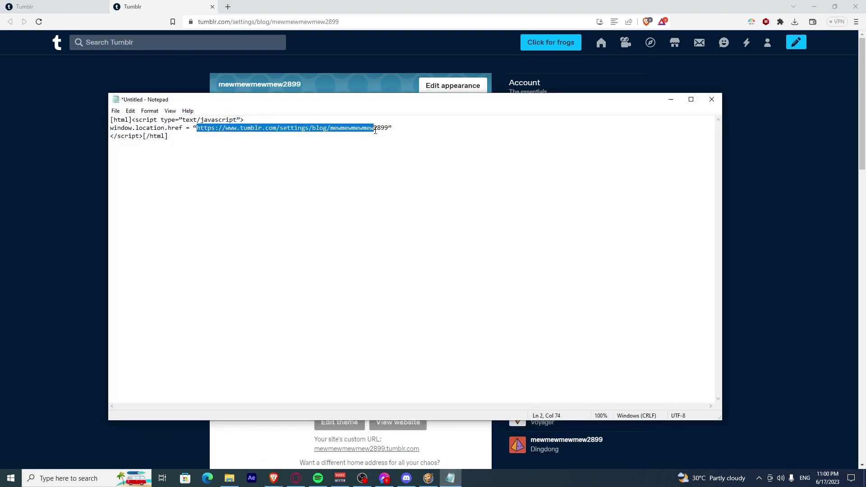
{"action": "key", "text": "ctrl+v"}
{"action": "left_click", "coordinate": [287, 145]}
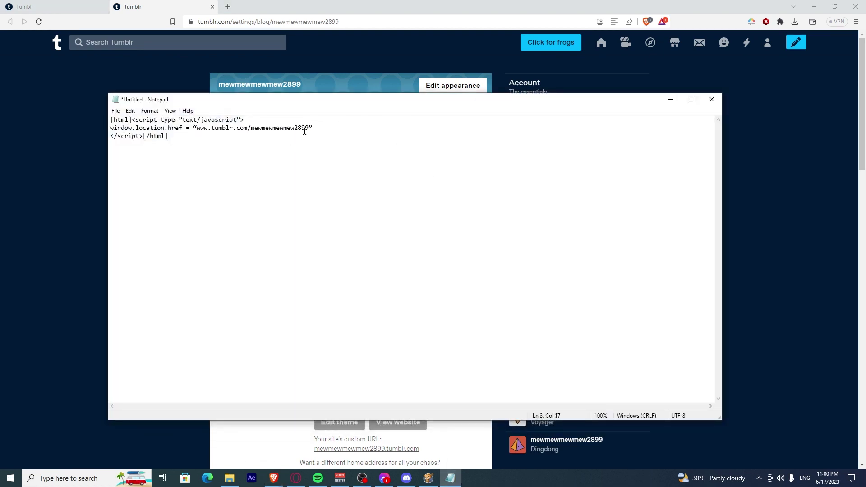
Step: Select and copy the whole redirect script, then return to Voyager's settings
{"action": "left_click_drag", "start_coordinate": [276, 101], "coordinate": [422, 132]}
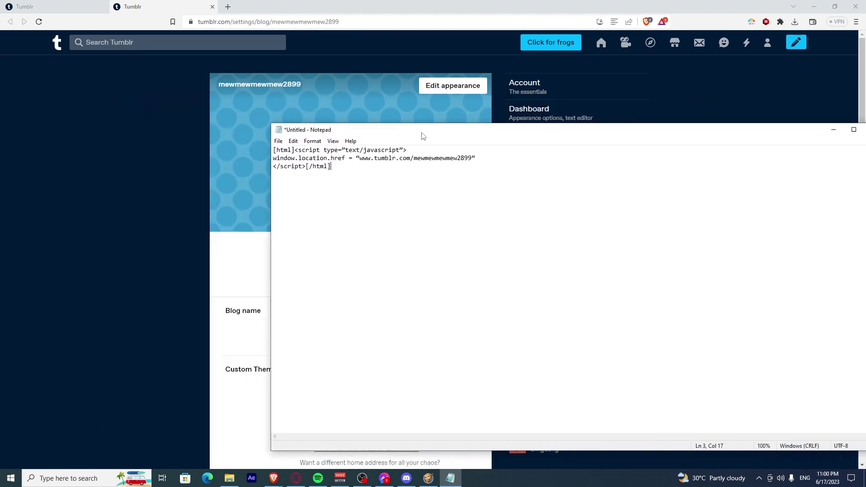
{"action": "key", "text": "ctrl+a"}
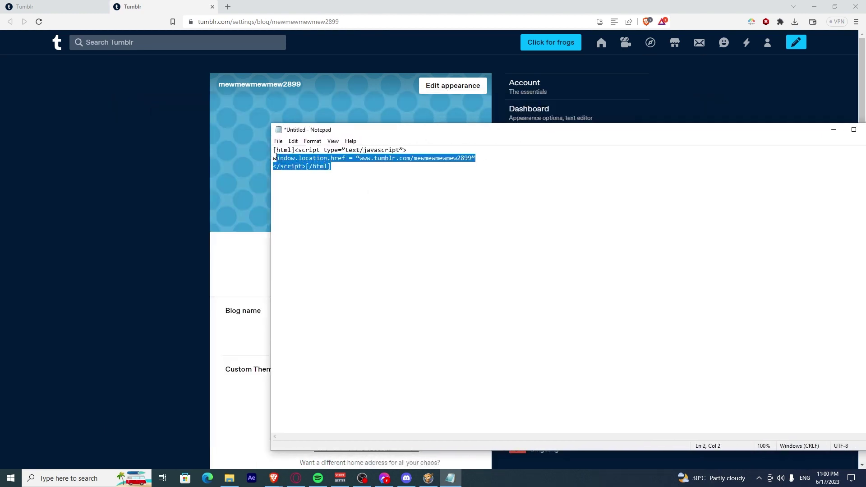
{"action": "mouse_move", "coordinate": [54, 7]}
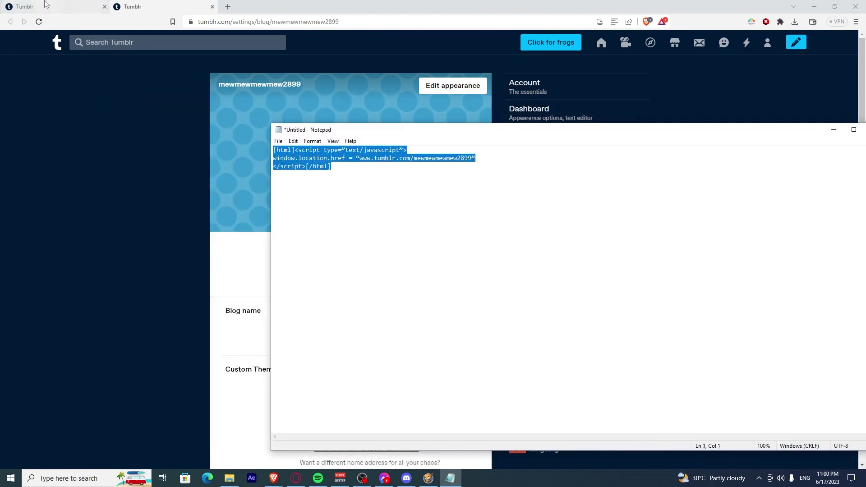
{"action": "left_click", "coordinate": [46, 4]}
{"action": "scroll", "coordinate": [334, 326], "scroll_direction": "down", "scroll_amount": 2}
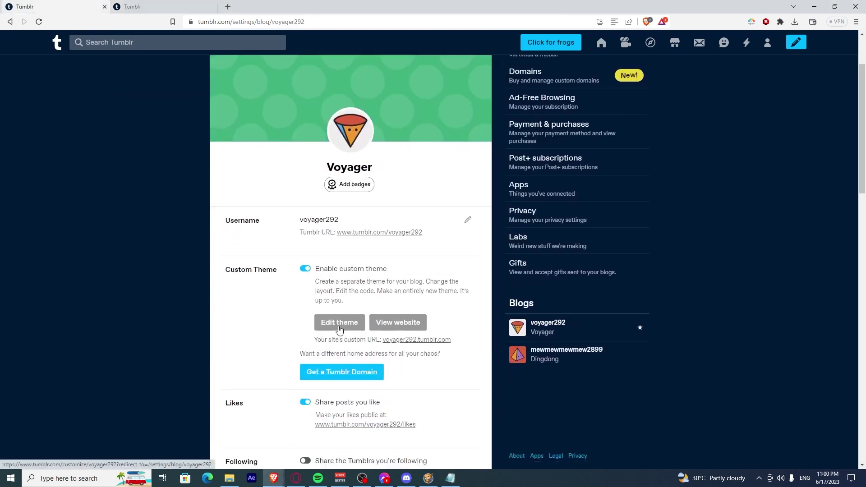
Step: Open the Edit theme HTML editor from Voyager's blog settings
{"action": "left_click", "coordinate": [339, 328]}
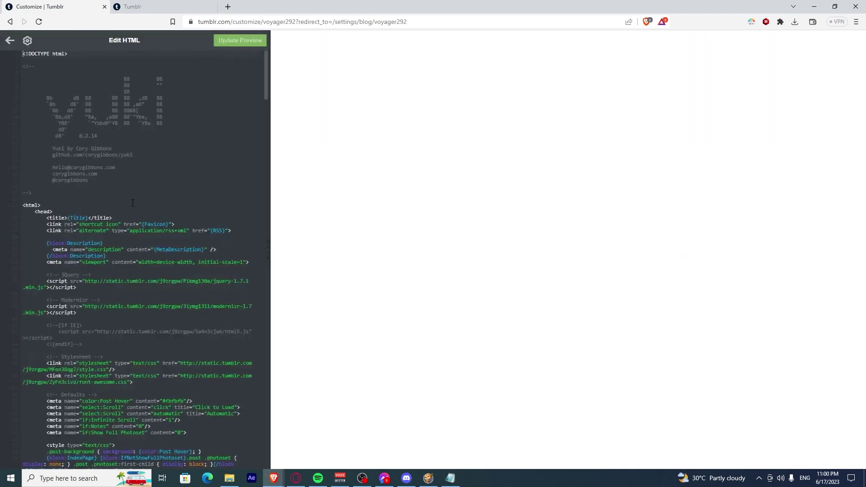
Step: Paste the redirect script below <head>, tab-indent its lines, and put [/html] on its own line
{"action": "key", "text": "Return"}
{"action": "key", "text": "Return"}
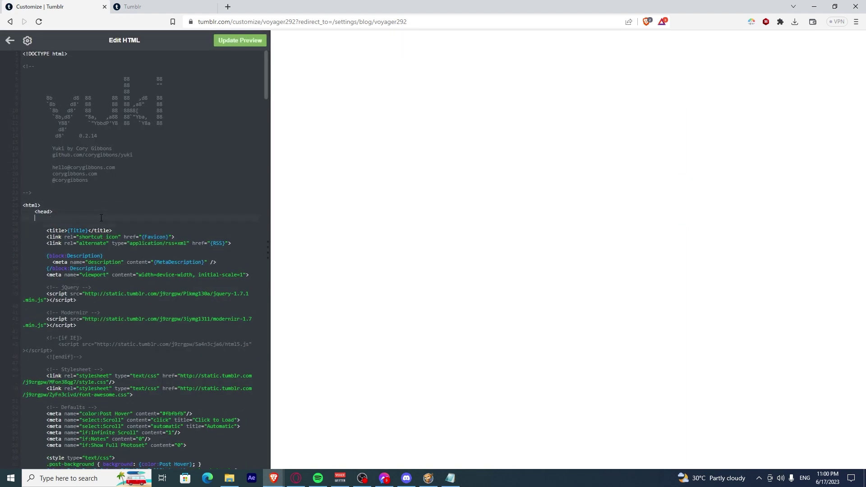
{"action": "key", "text": "Return"}
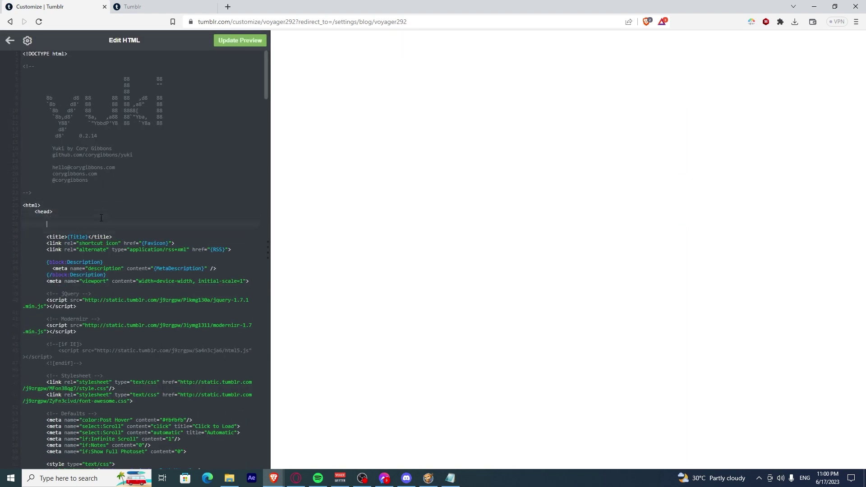
{"action": "key", "text": "ctrl+v"}
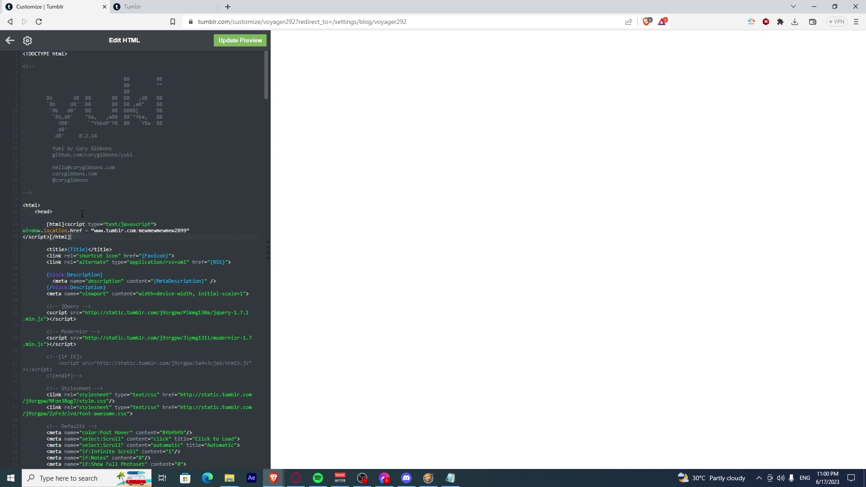
{"action": "key", "text": "Tab"}
{"action": "key", "text": "Tab"}
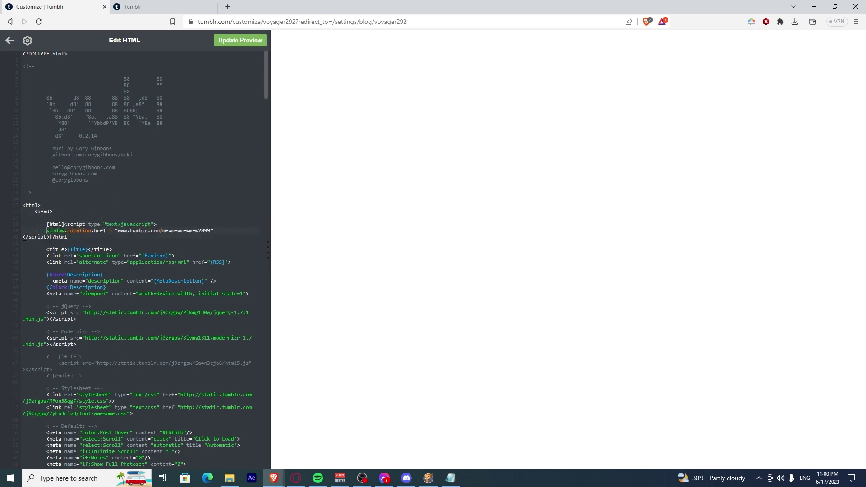
{"action": "key", "text": "Tab"}
{"action": "key", "text": "Tab"}
{"action": "key", "text": "Return"}
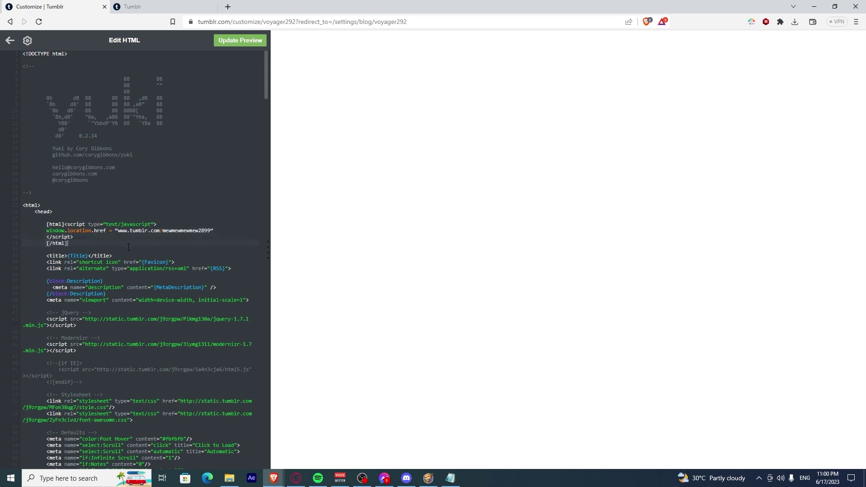
Step: Update the preview to show Voyager's edited theme beside the code editor
{"action": "left_click", "coordinate": [231, 44]}
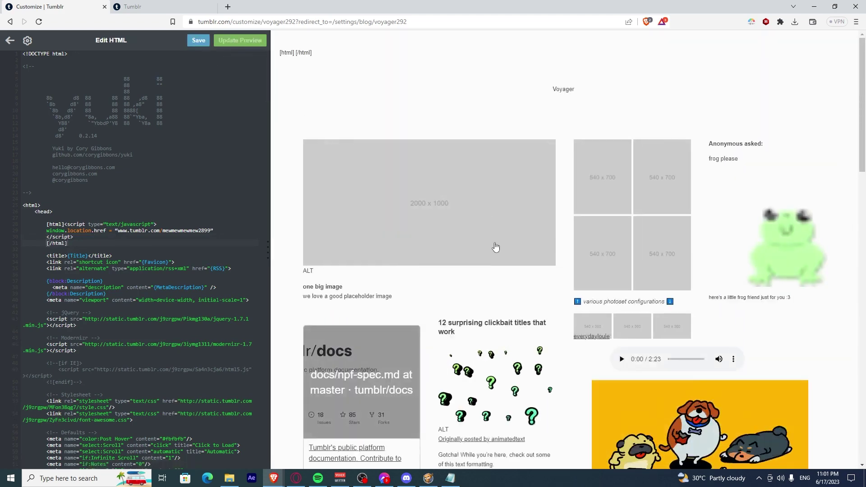
{"action": "scroll", "coordinate": [534, 228], "scroll_direction": "down", "scroll_amount": 3}
{"action": "scroll", "coordinate": [495, 243], "scroll_direction": "down", "scroll_amount": 3}
{"action": "scroll", "coordinate": [494, 257], "scroll_direction": "up", "scroll_amount": 3}
{"action": "scroll", "coordinate": [494, 257], "scroll_direction": "up", "scroll_amount": 3}
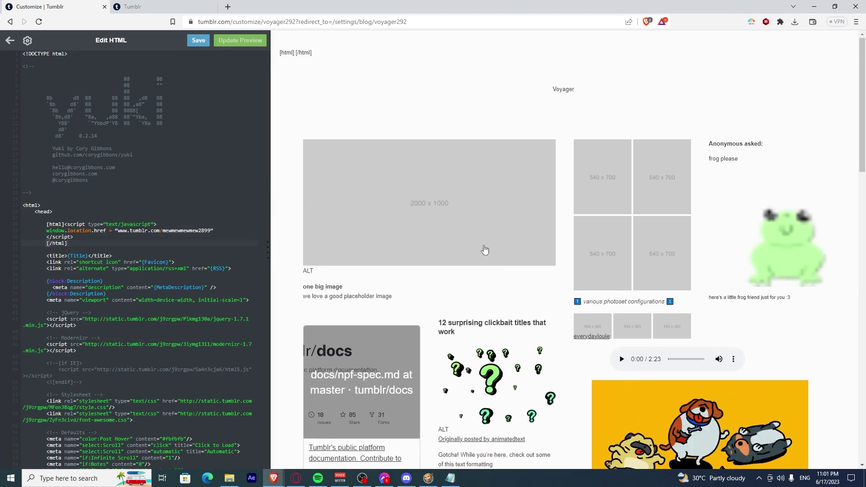